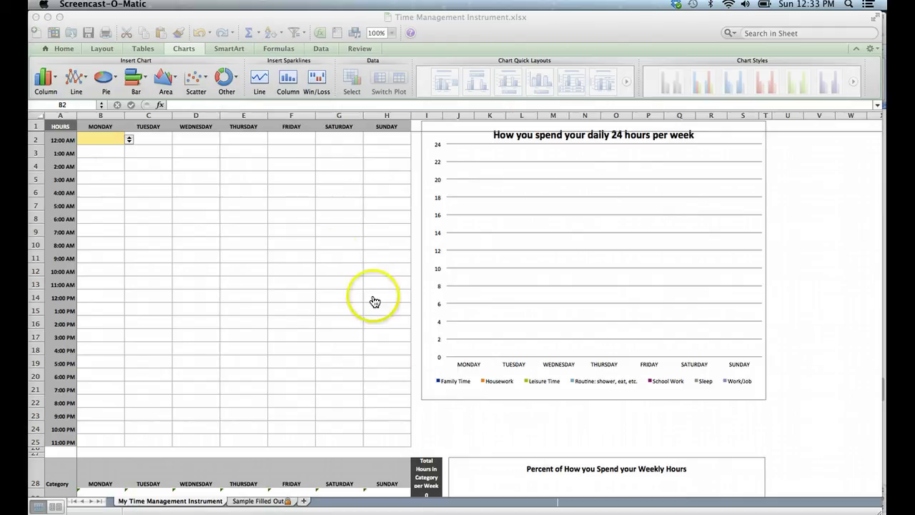
Step: Inspect cell B2's data validation list of activity categories without changing it
left_click(98, 139)
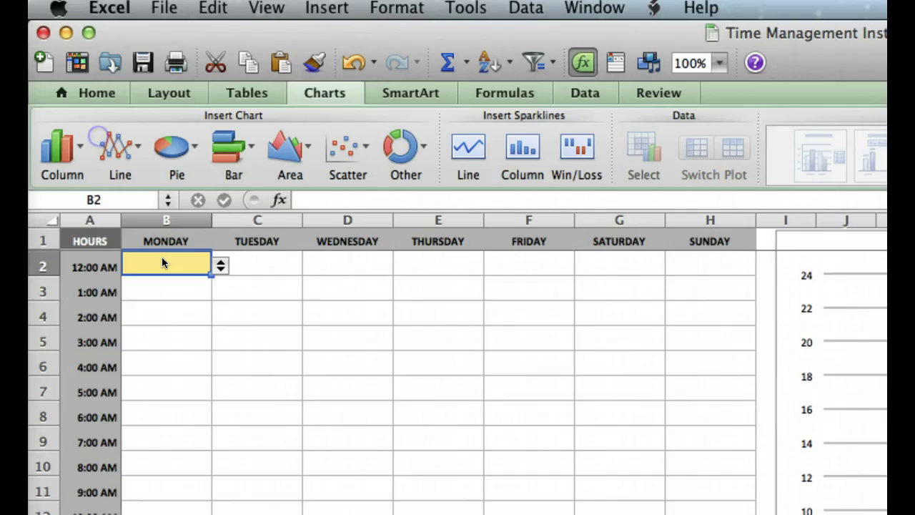
left_click(222, 267)
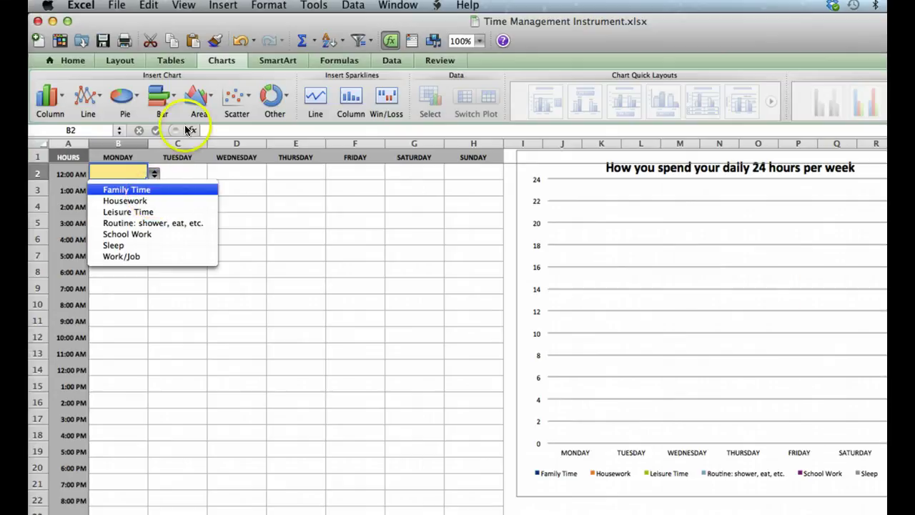
left_click(352, 6)
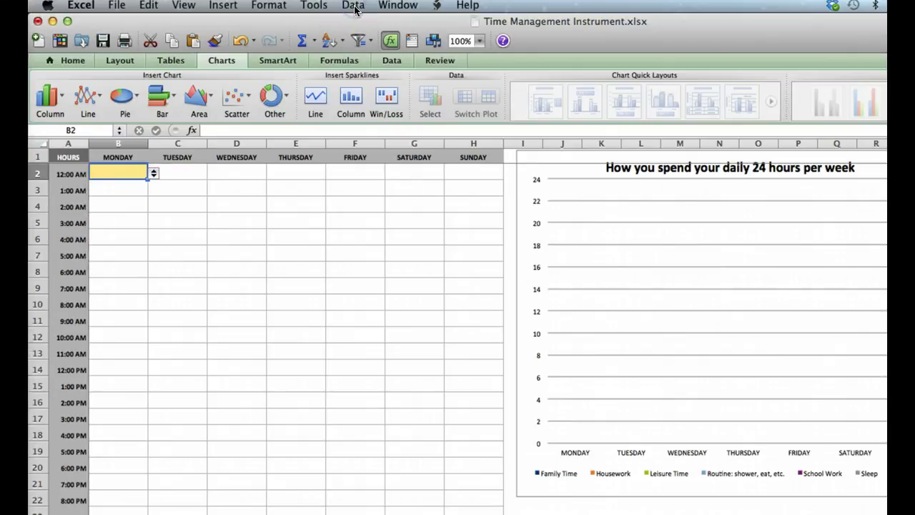
left_click(355, 8)
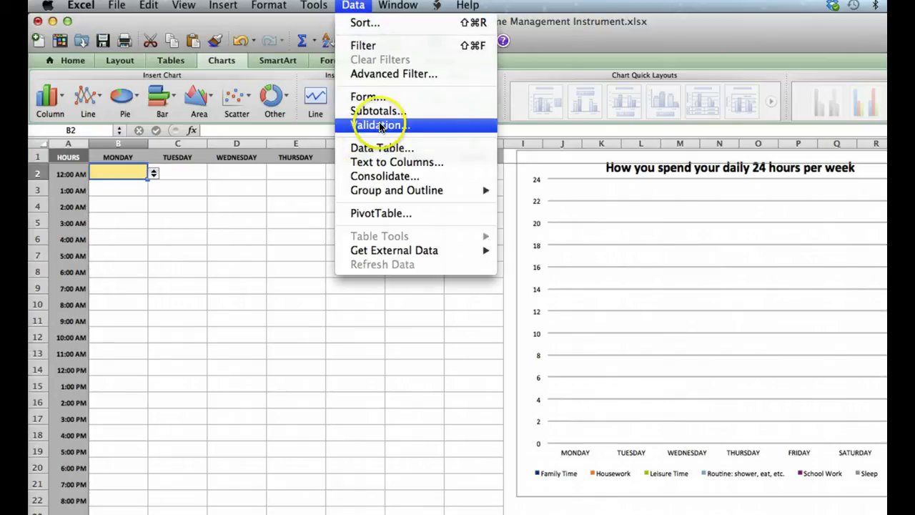
left_click(380, 125)
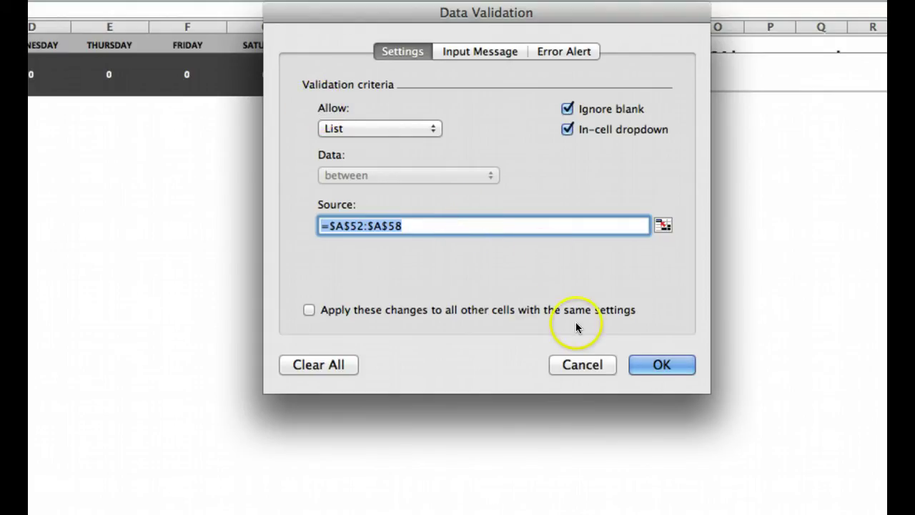
left_click(434, 125)
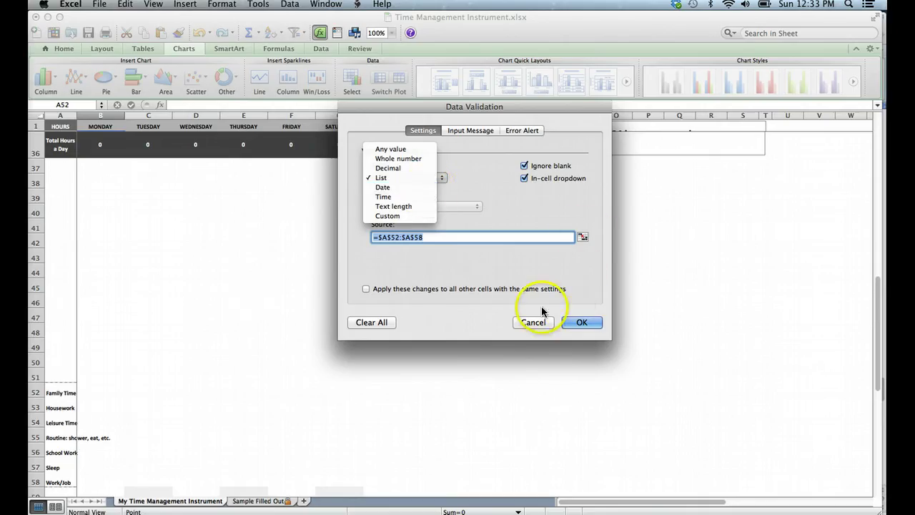
left_click(576, 367)
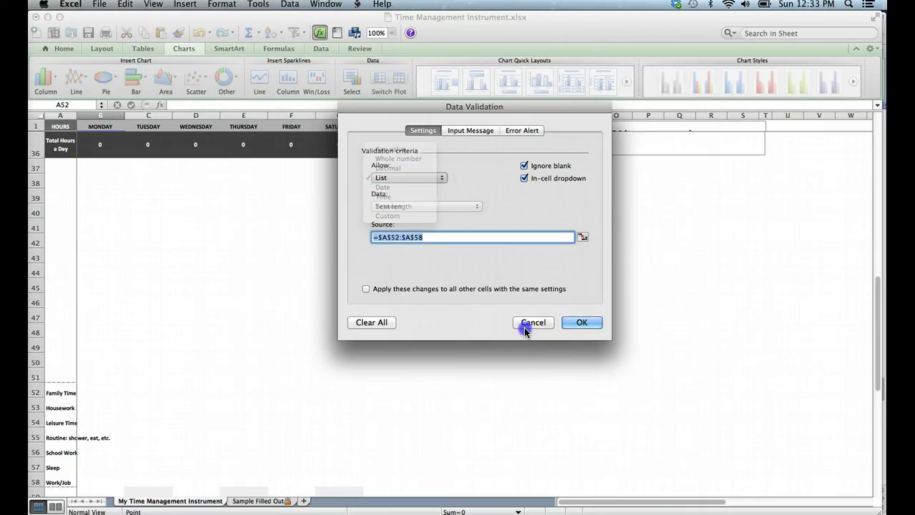
Step: Reselect Monday's 12:00 AM cell B2 and show its activity category choices
scroll(429, 314, "up", 10)
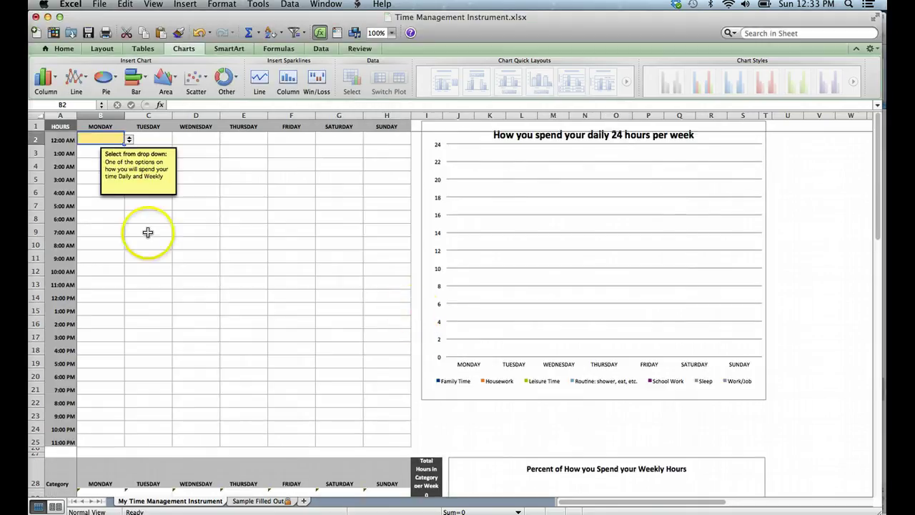
left_click(128, 138)
left_click(129, 140)
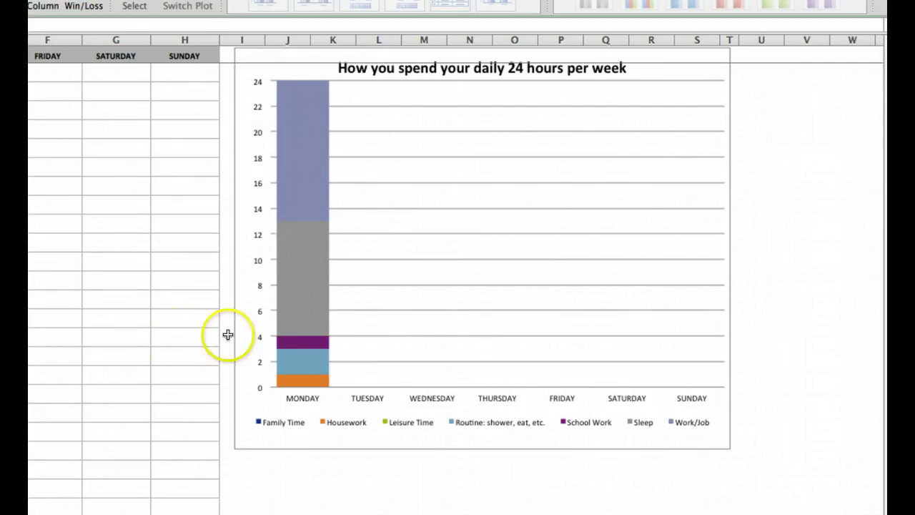
mouse_move(292, 173)
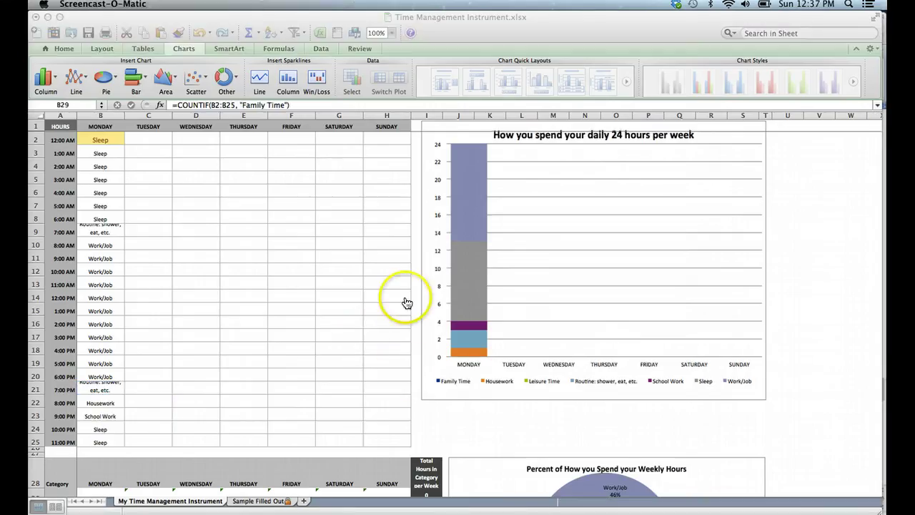
scroll(323, 414, "down", 5)
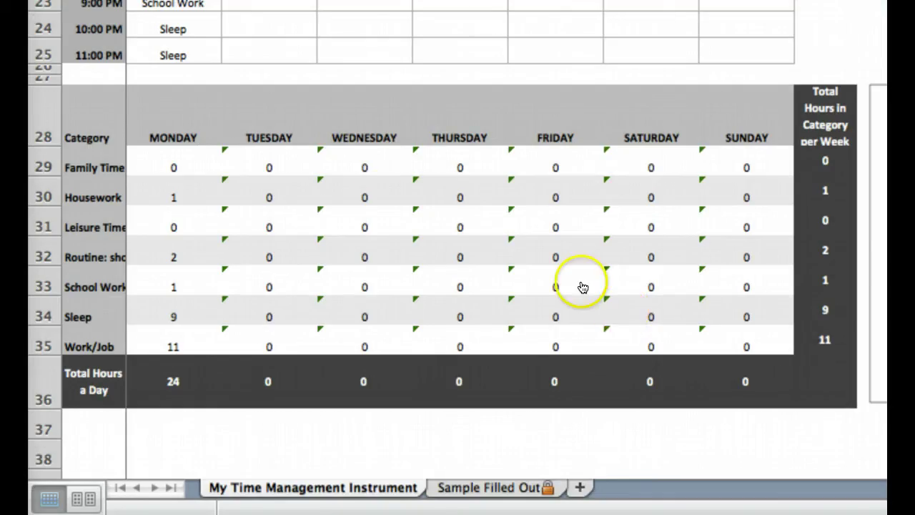
left_click(174, 163)
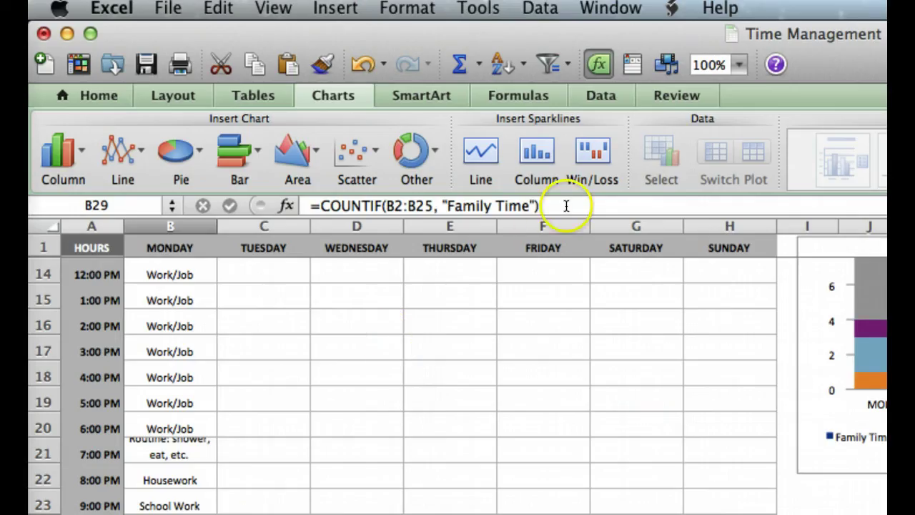
left_click_drag(566, 206, 300, 205)
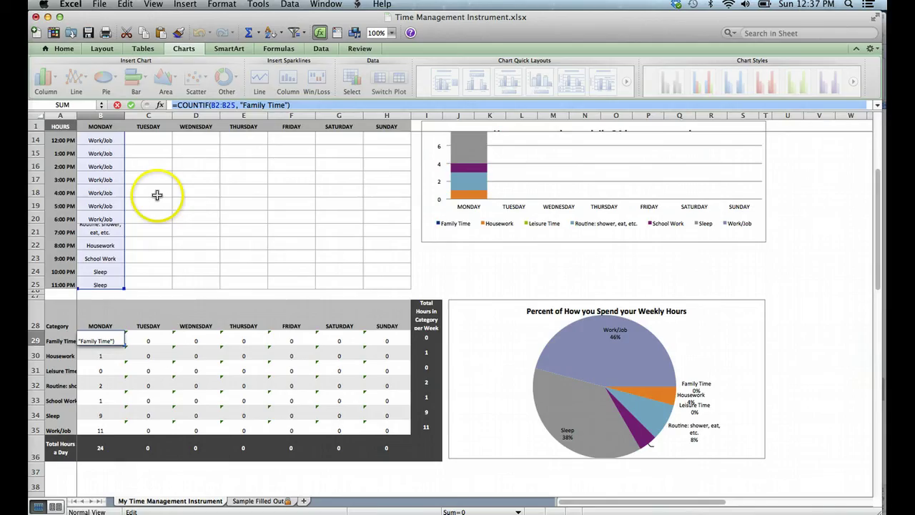
scroll(278, 379, "up", 5)
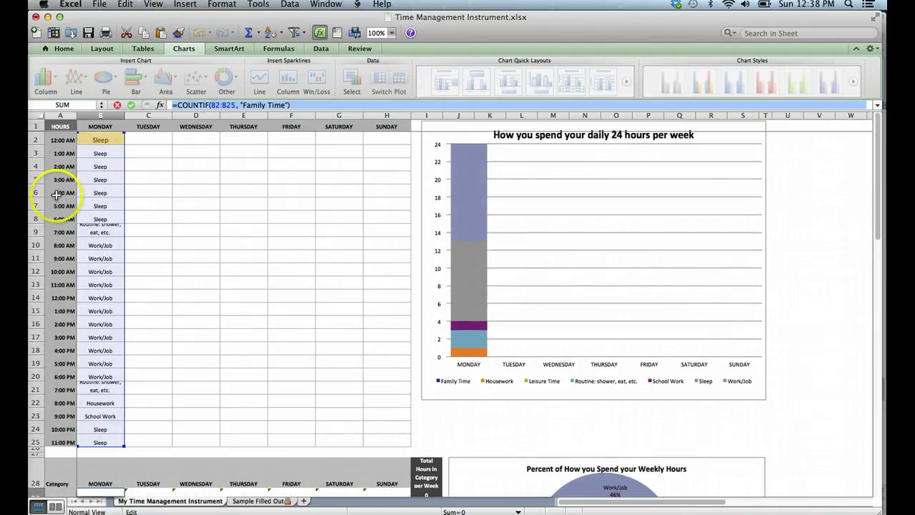
scroll(157, 413, "down", 3)
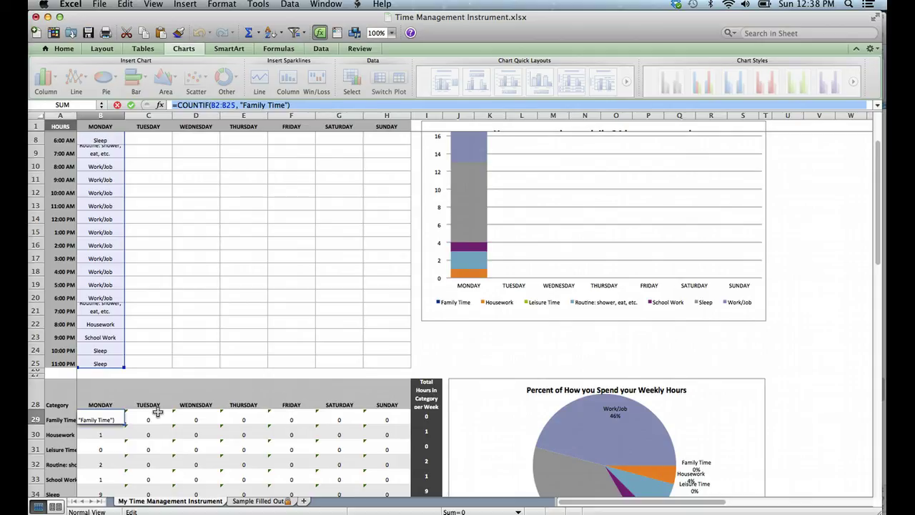
key("Return")
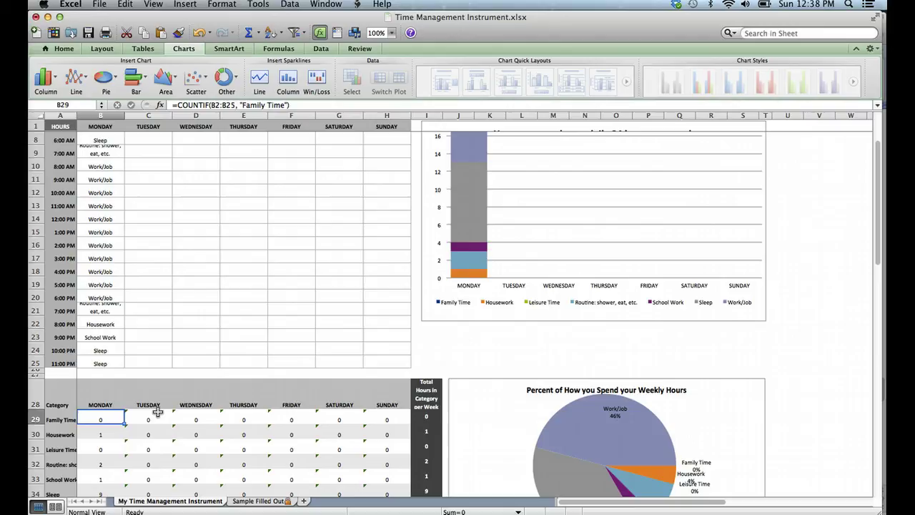
left_click(123, 419)
scroll(133, 412, "down", 1)
scroll(133, 412, "down", 3)
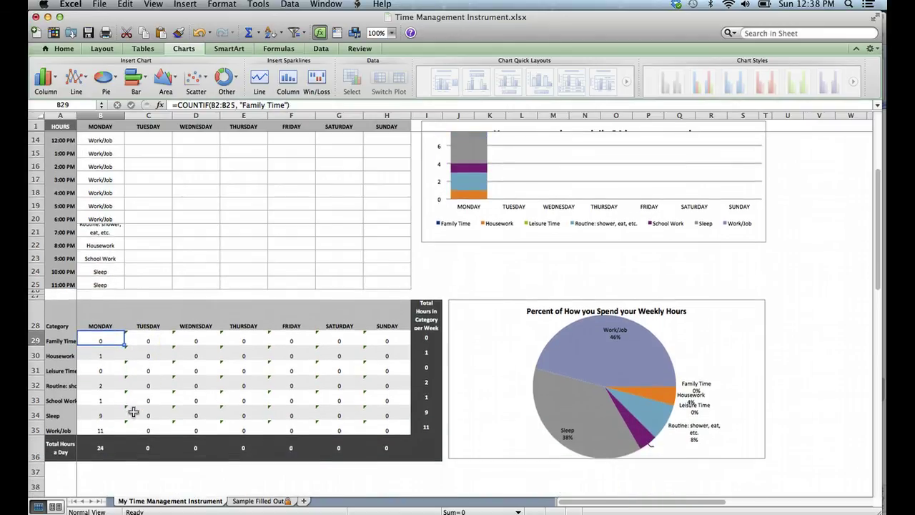
left_click(150, 310)
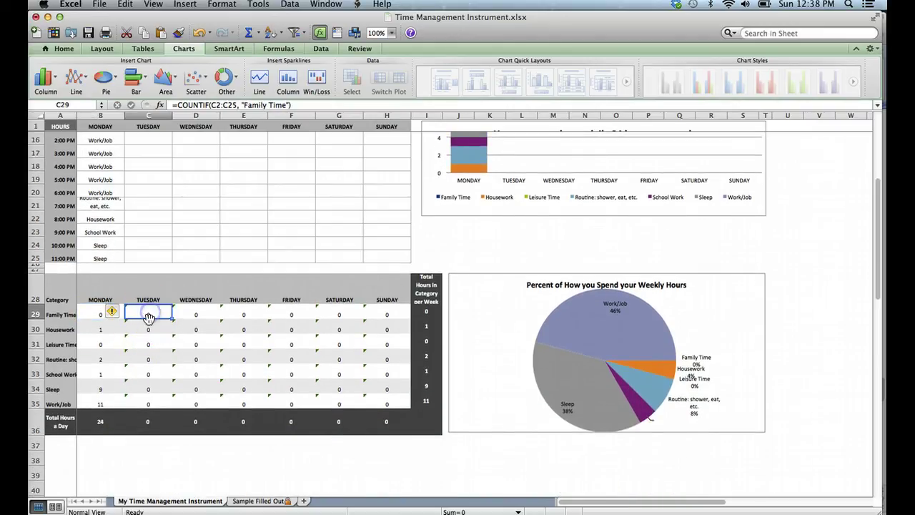
left_click(147, 325)
left_click(147, 347)
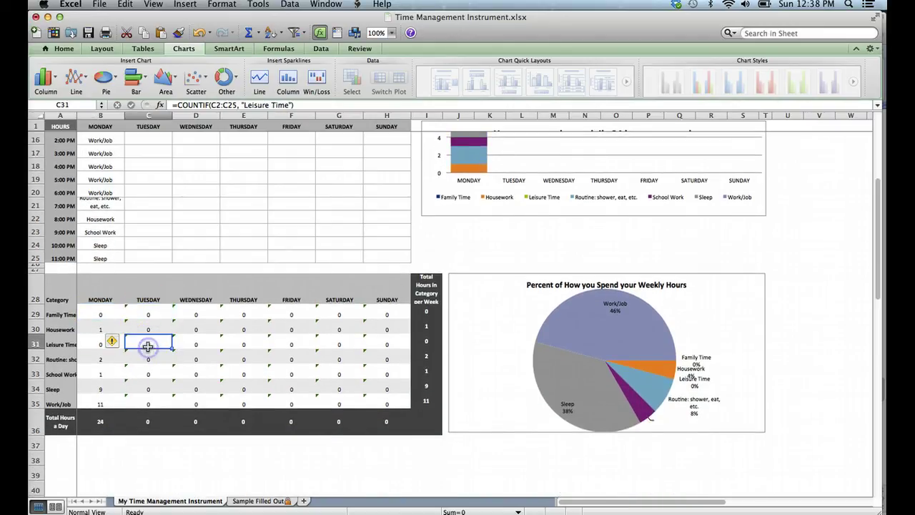
left_click(97, 420)
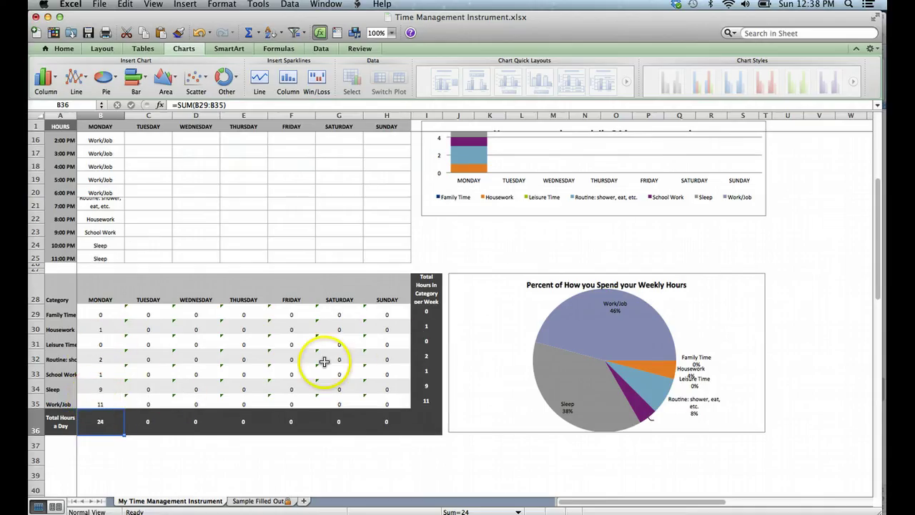
left_click(429, 314)
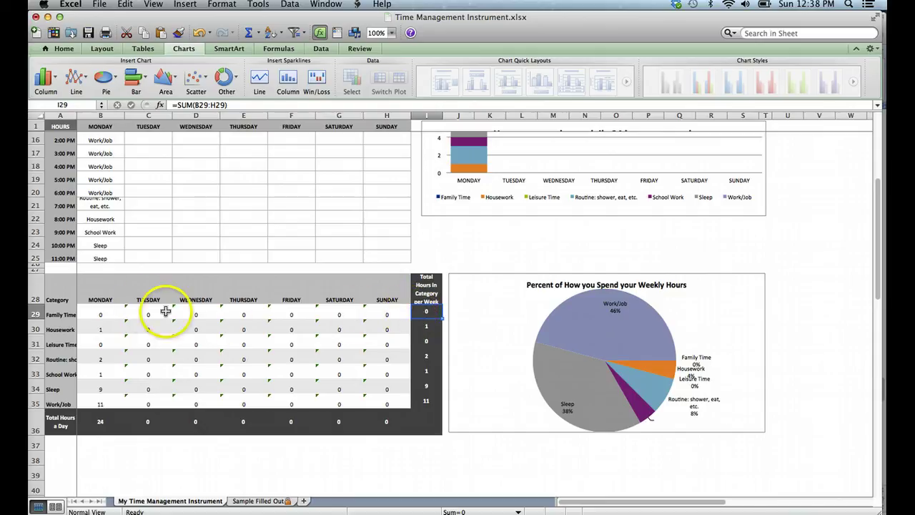
double_click(429, 313)
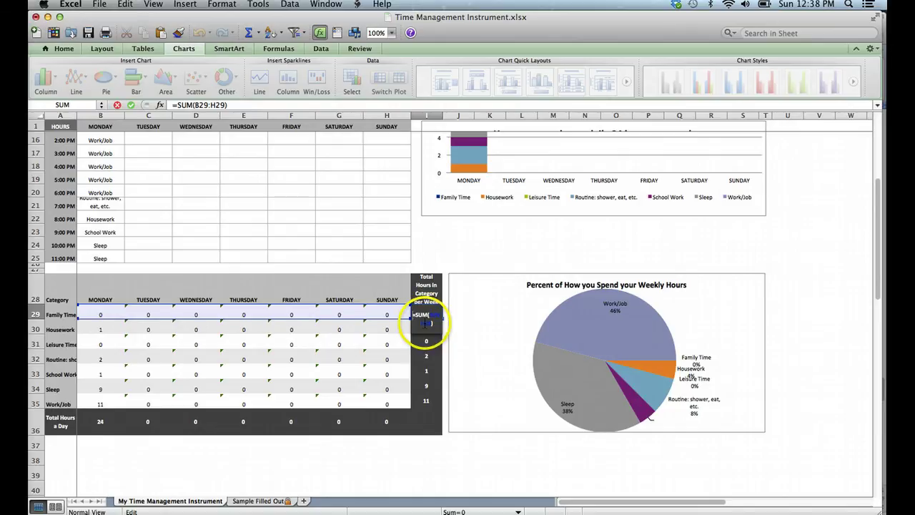
key("Return")
scroll(488, 314, "up", 5)
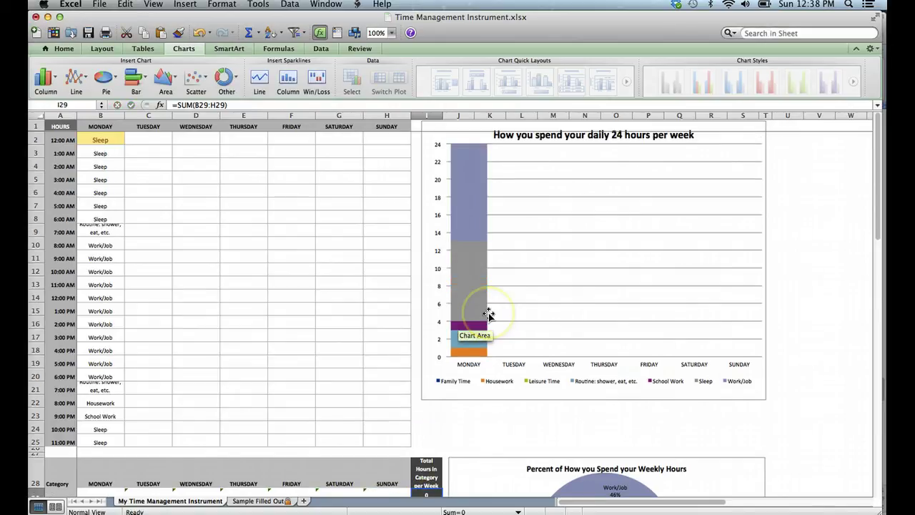
mouse_move(473, 348)
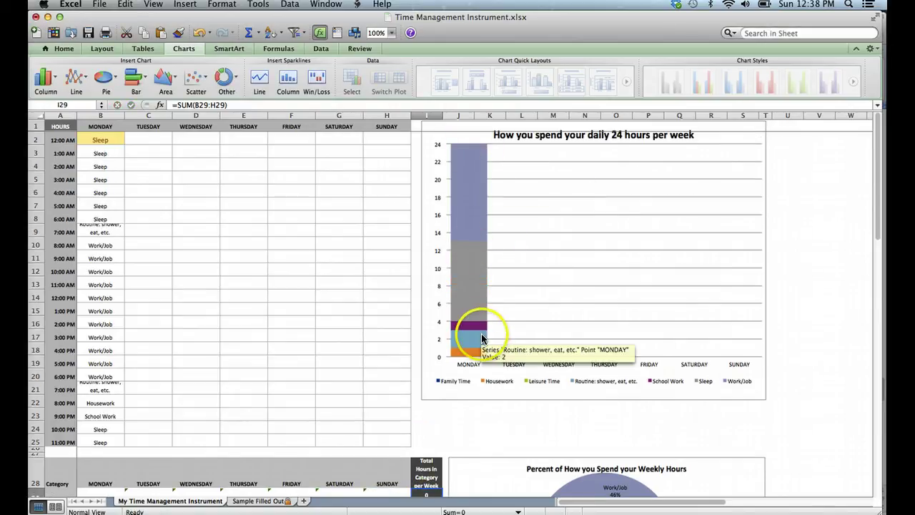
scroll(483, 339, "down", 5)
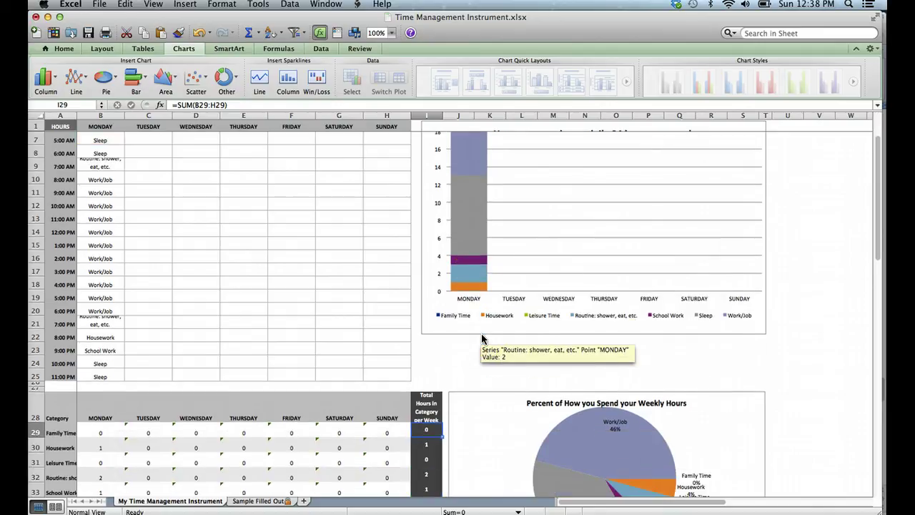
left_click(425, 331)
left_click(158, 308)
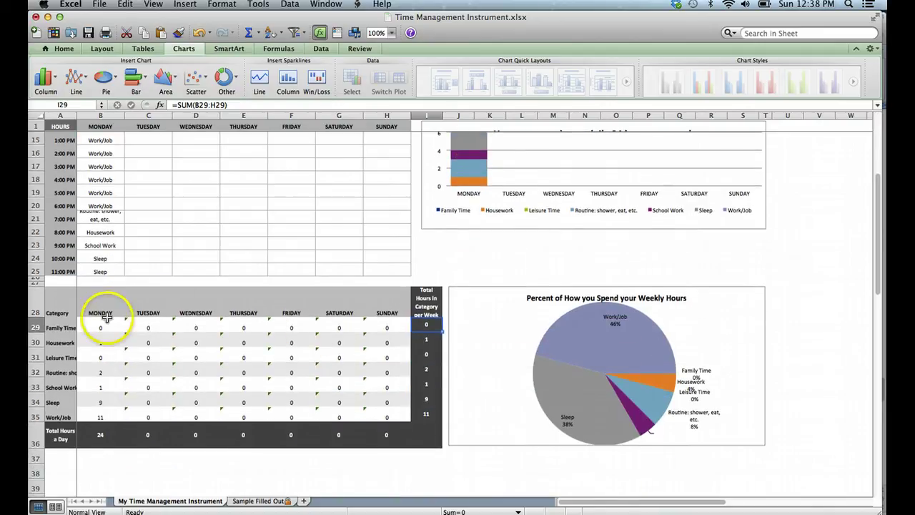
left_click_drag(100, 328, 96, 390)
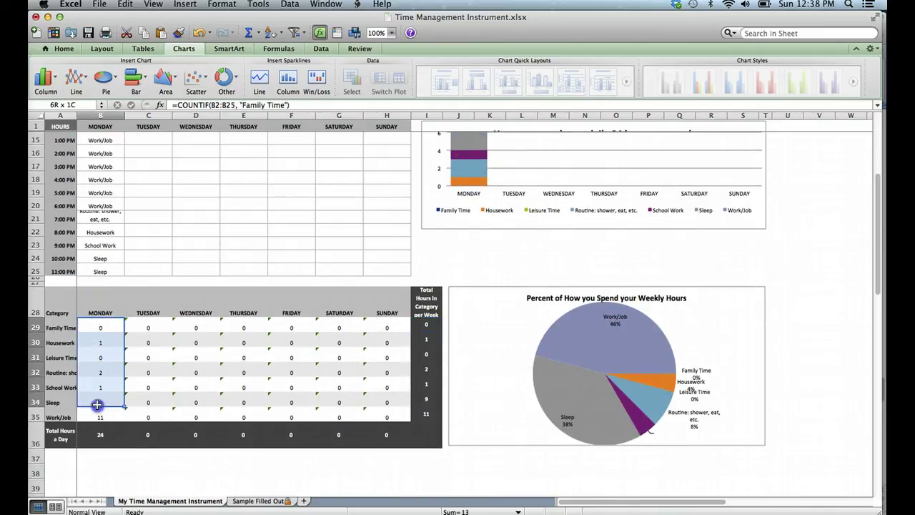
left_click(146, 325)
left_click_drag(153, 351, 151, 411)
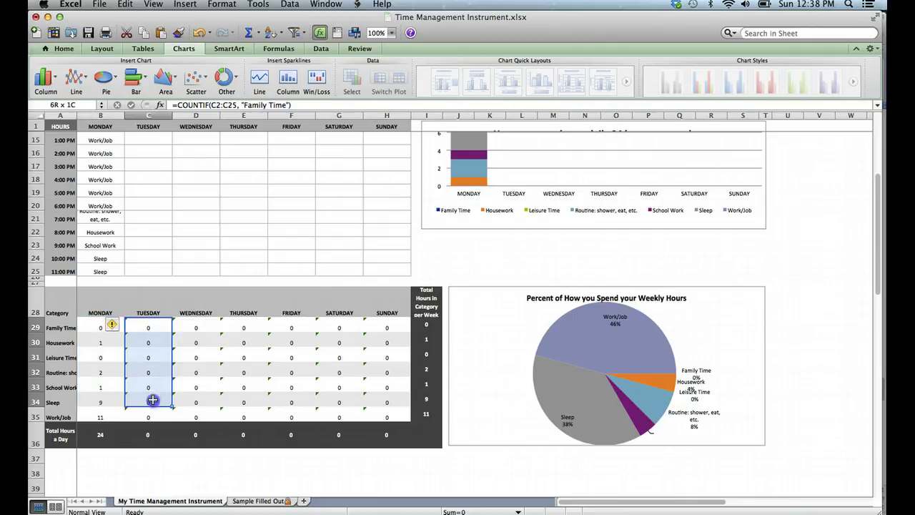
left_click(496, 371)
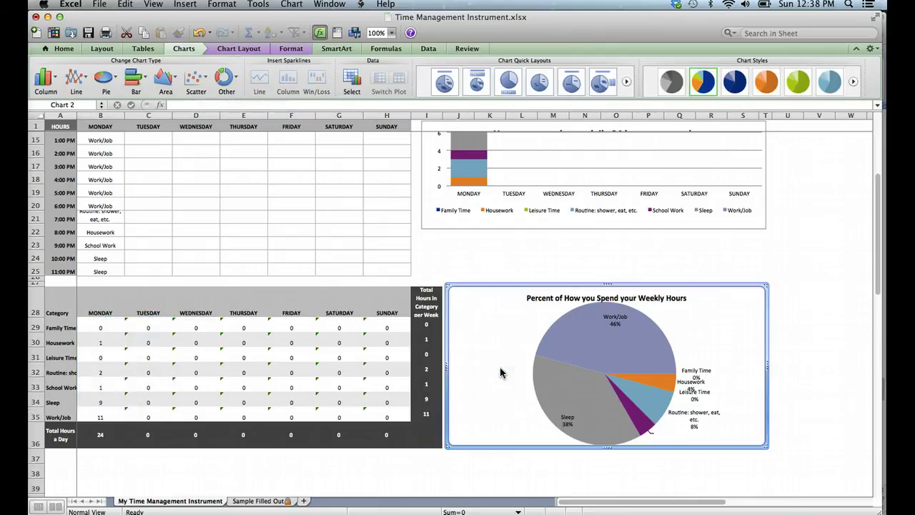
left_click(427, 326)
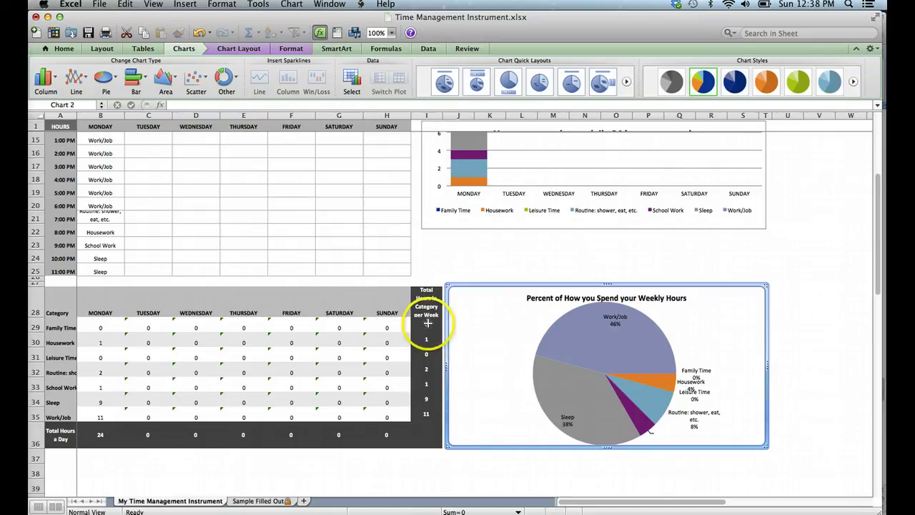
left_click_drag(427, 328, 428, 410)
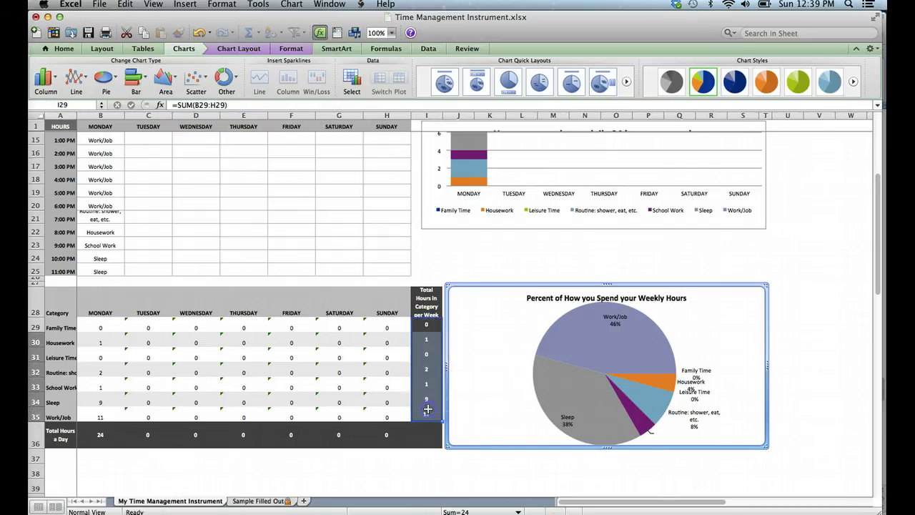
left_click_drag(67, 328, 53, 417)
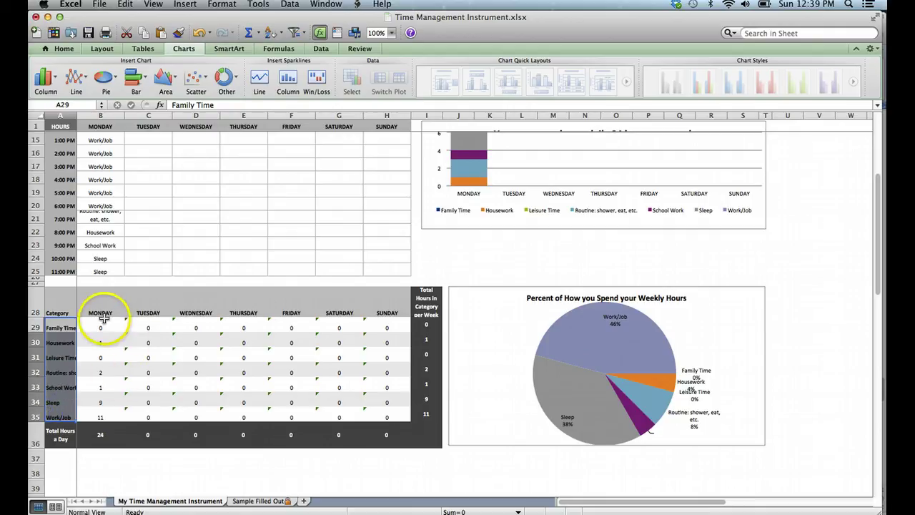
left_click_drag(101, 325, 383, 421)
left_click(512, 410)
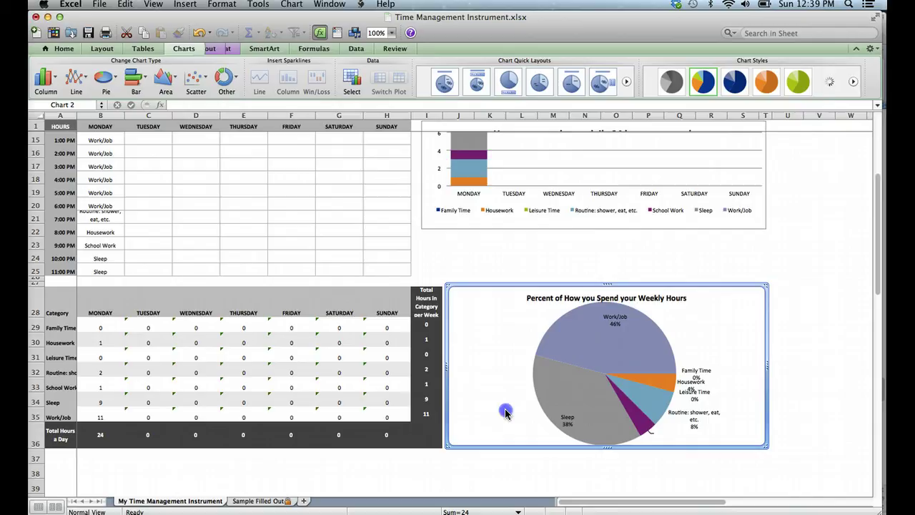
scroll(504, 413, "up", 5)
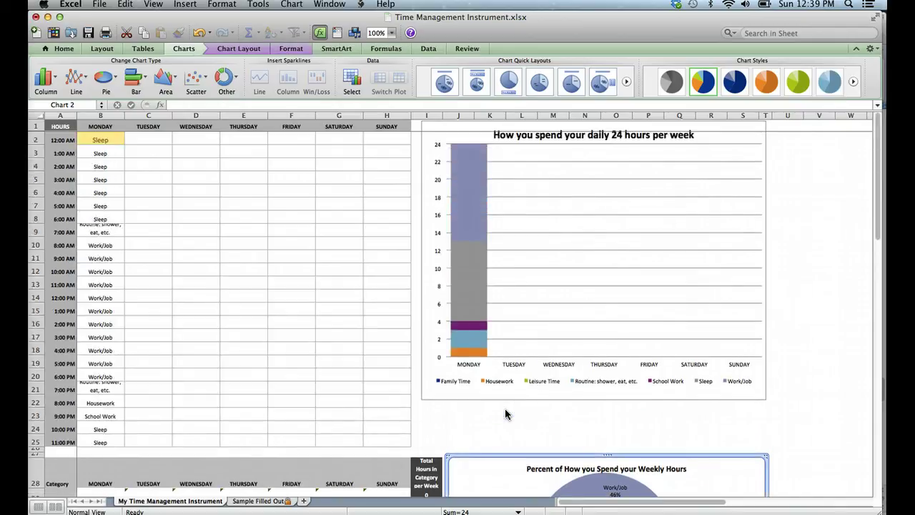
scroll(505, 412, "down", 5)
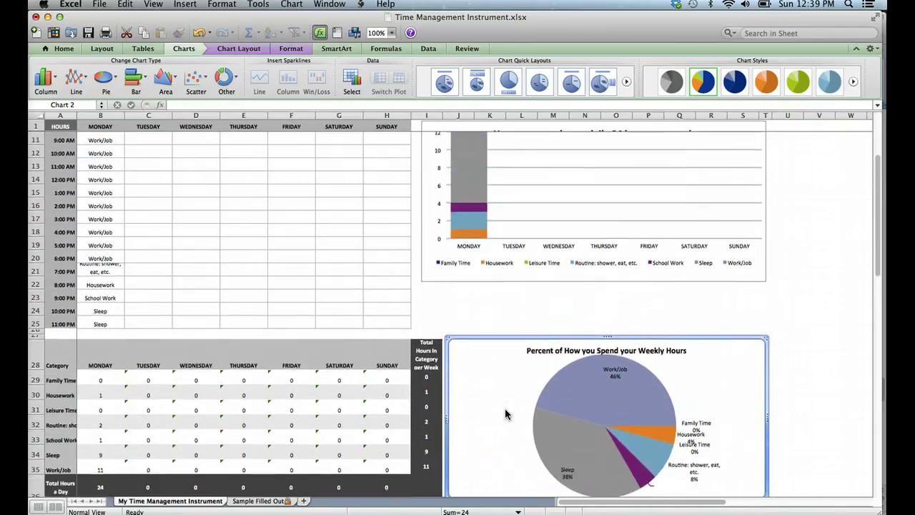
scroll(505, 411, "up", 5)
mouse_move(469, 300)
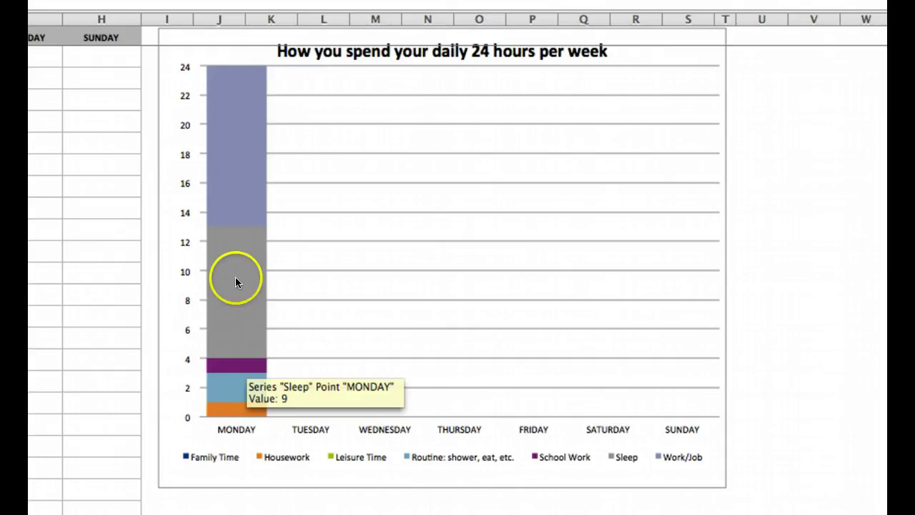
mouse_move(239, 203)
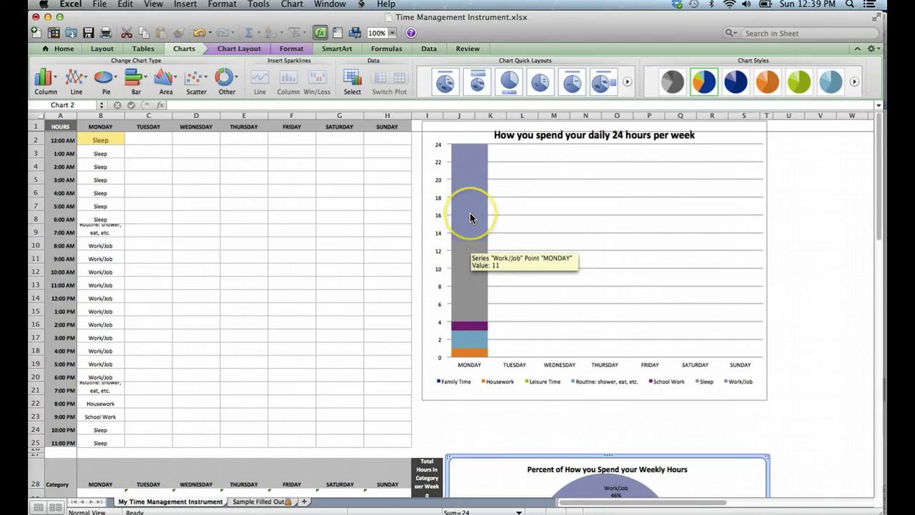
scroll(469, 213, "down", 5)
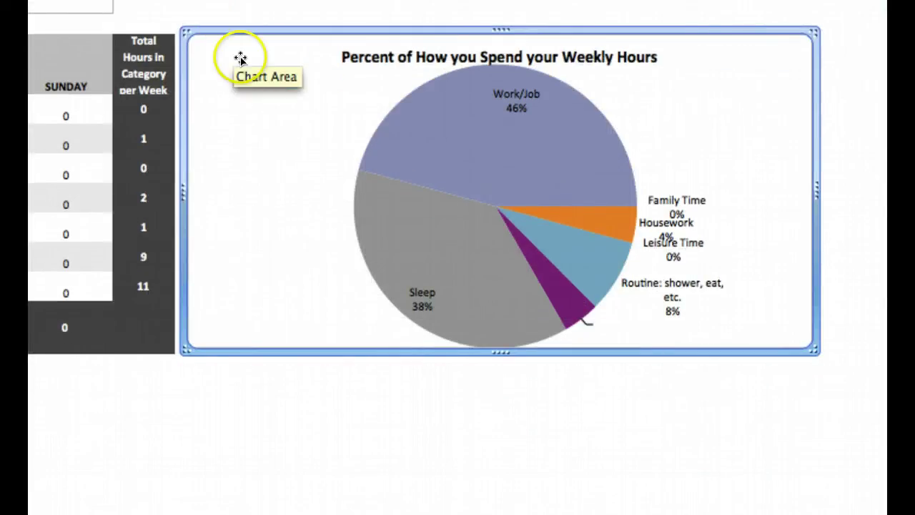
mouse_move(532, 133)
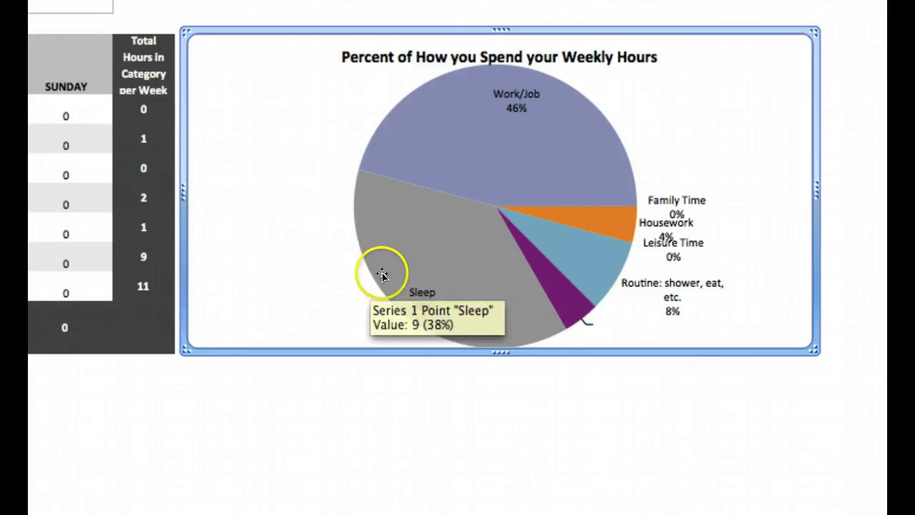
mouse_move(381, 273)
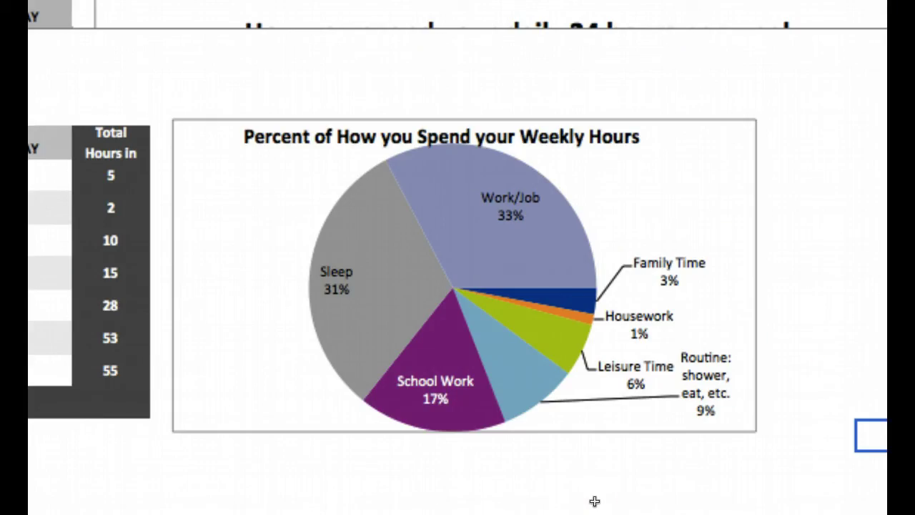
Step: Review the Sample Filled Out pie chart slices, including Work/Job 33% and Sleep 31%
mouse_move(344, 369)
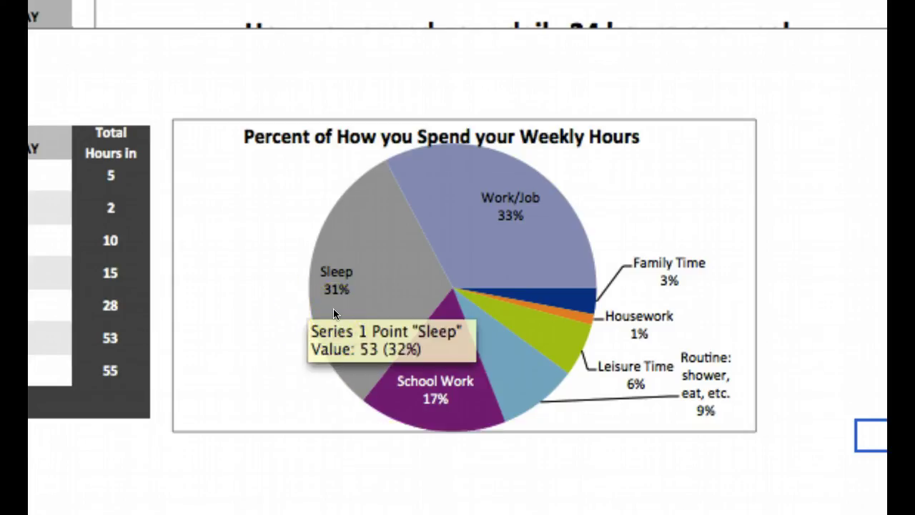
mouse_move(472, 216)
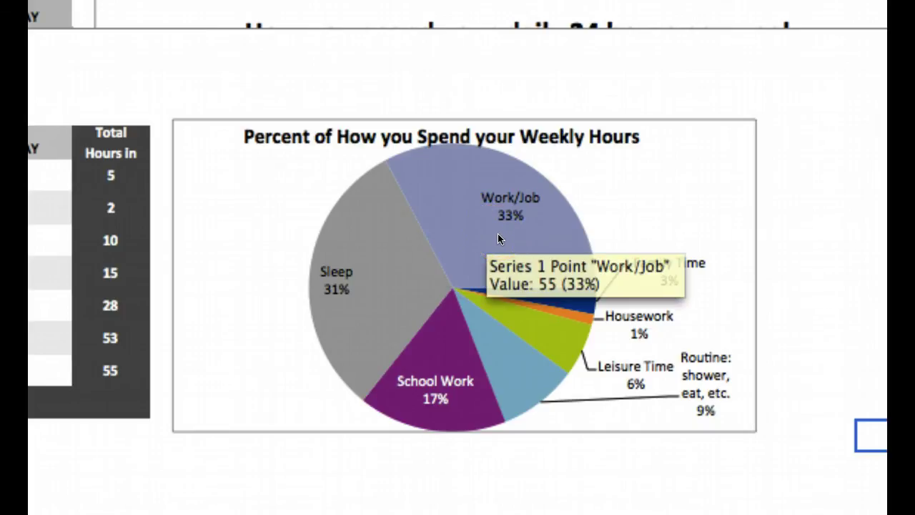
mouse_move(547, 306)
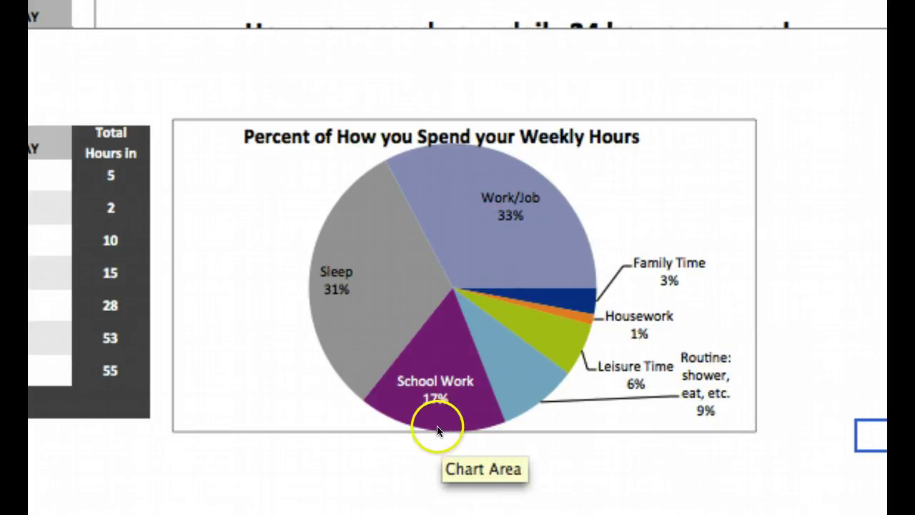
mouse_move(492, 415)
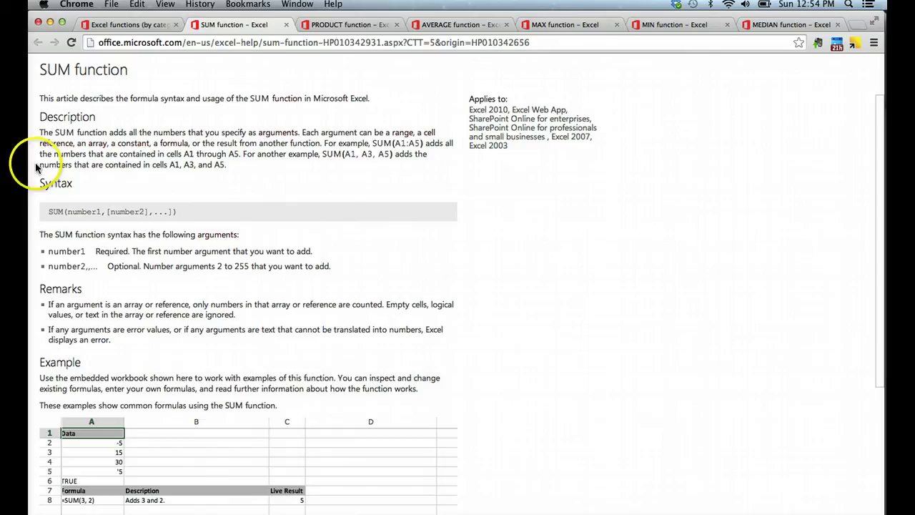
scroll(95, 379, "down", 5)
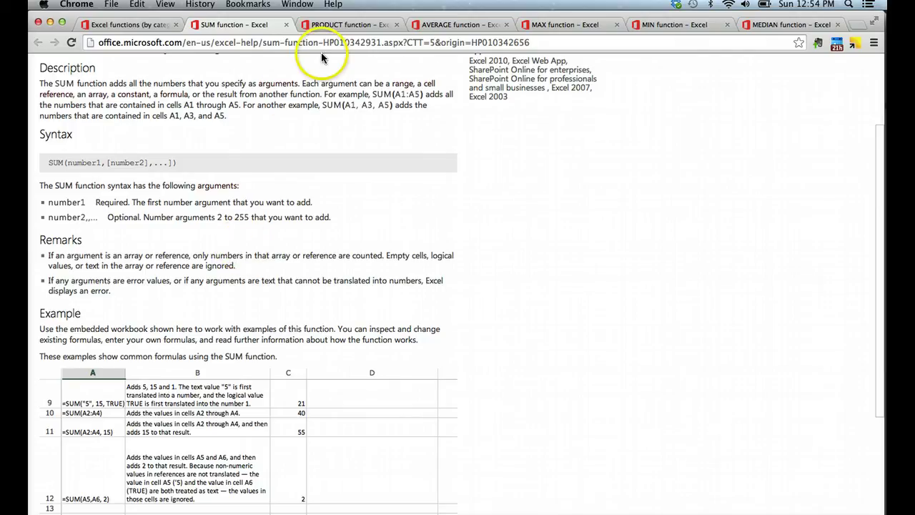
Step: View the PRODUCT, AVERAGE, MAX, MIN and MEDIAN help pages, scrolling AVERAGE to its example
left_click(347, 27)
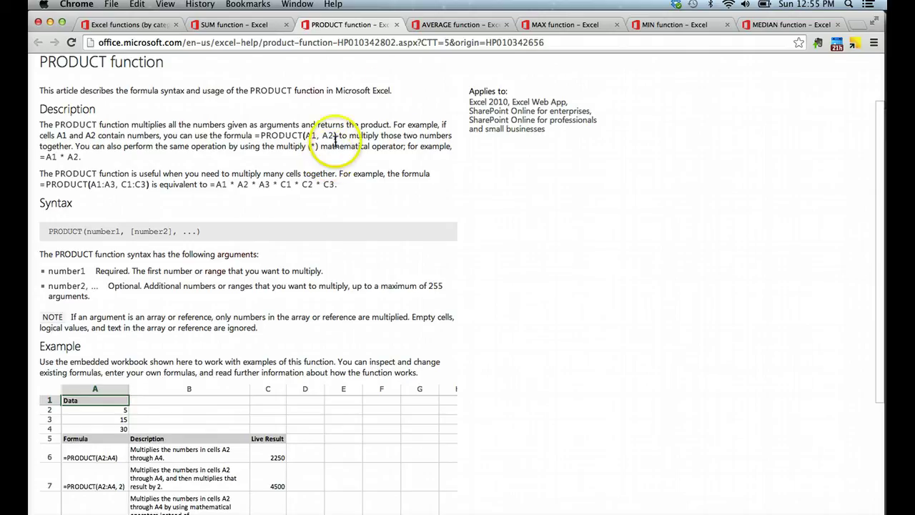
left_click(461, 25)
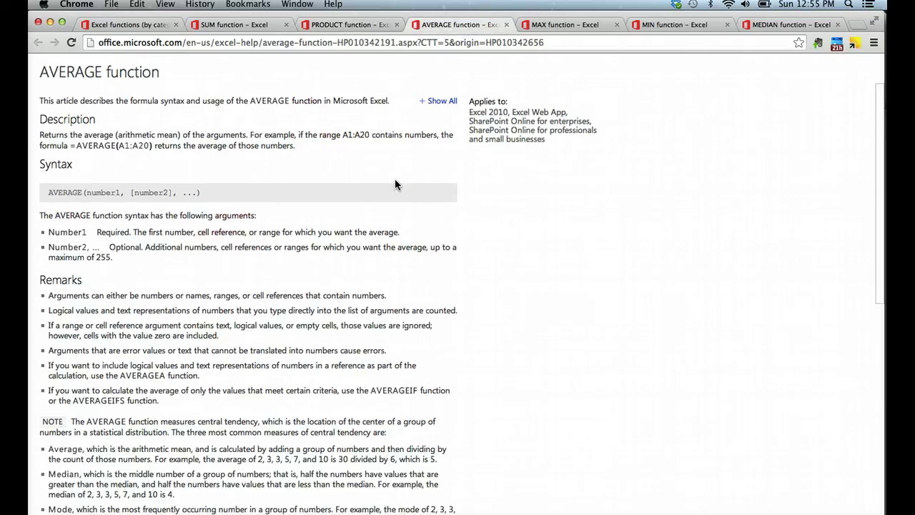
scroll(395, 185, "down", 10)
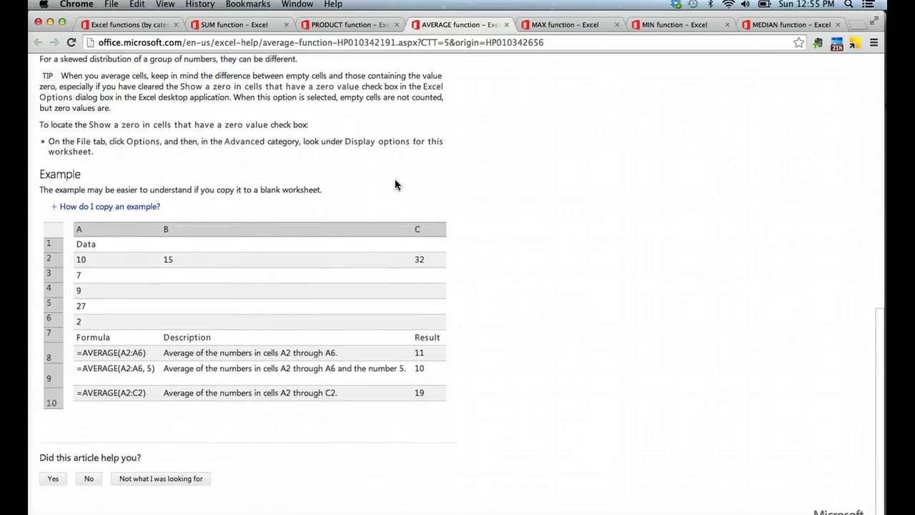
left_click(545, 26)
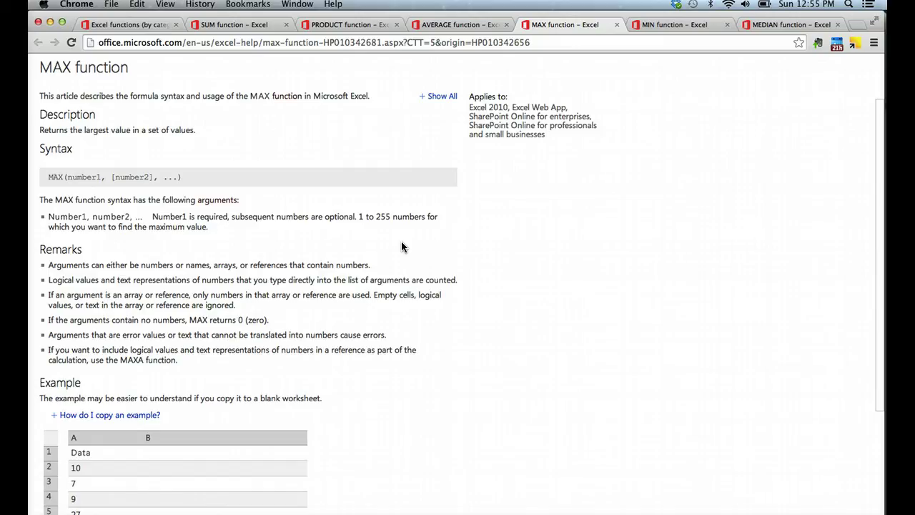
left_click(662, 28)
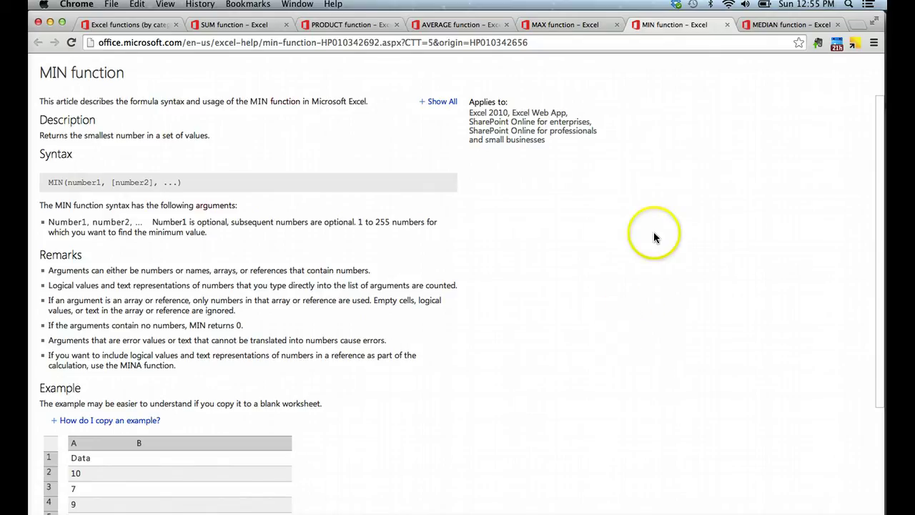
left_click(775, 24)
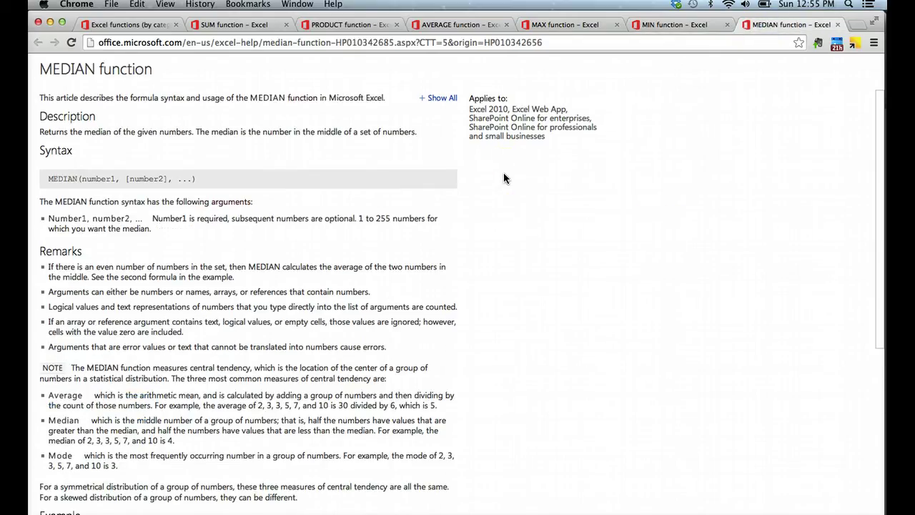
Step: Return to the Excel functions (by category) overview with Cmd+1
key("super+1")
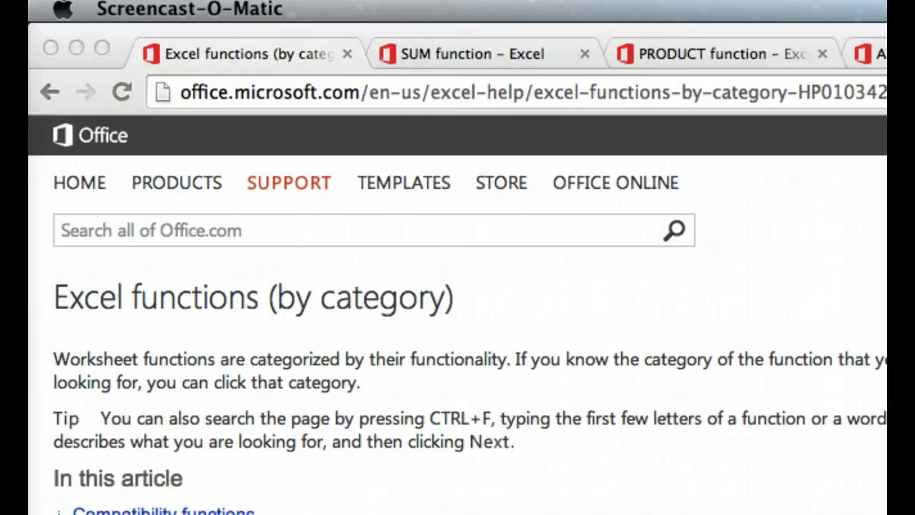